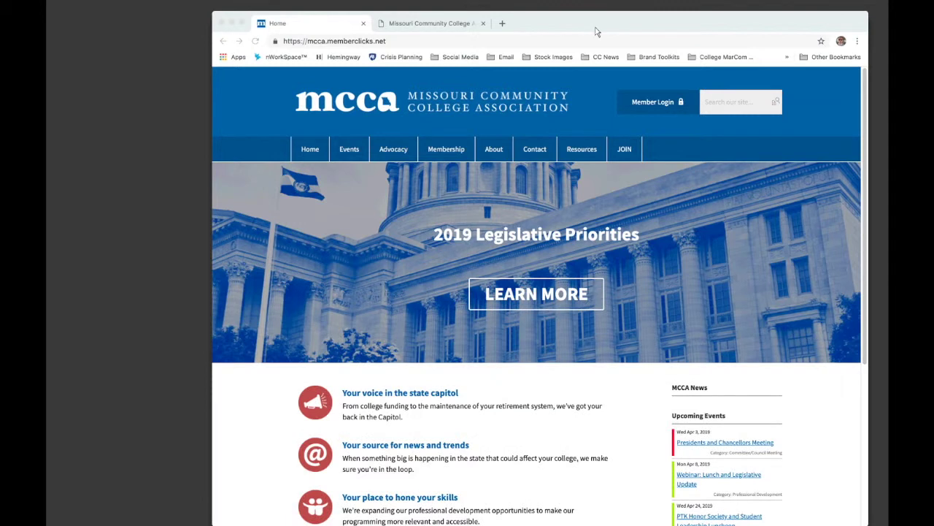
Maximize the Chrome window and view the JOIN page's renewal login and new member sections.
left_click_drag(596, 32, 493, 31)
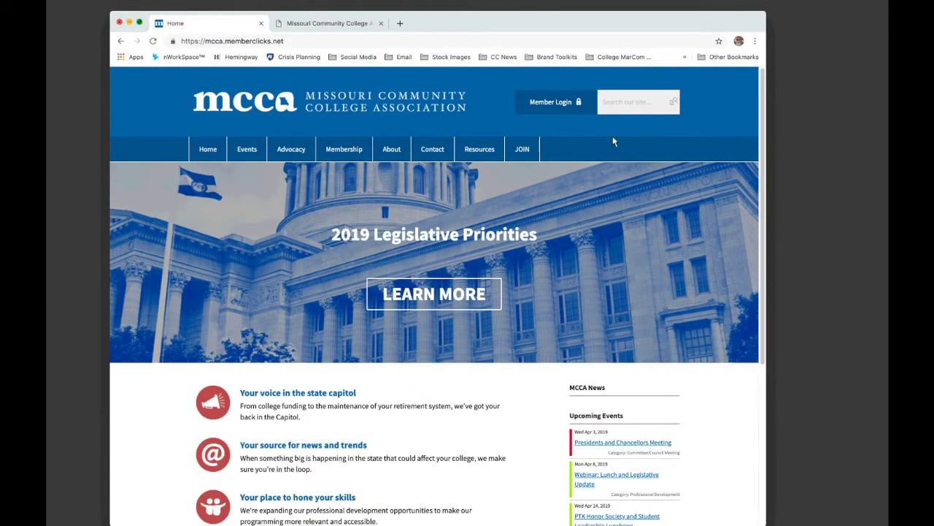
key("super+alt+f")
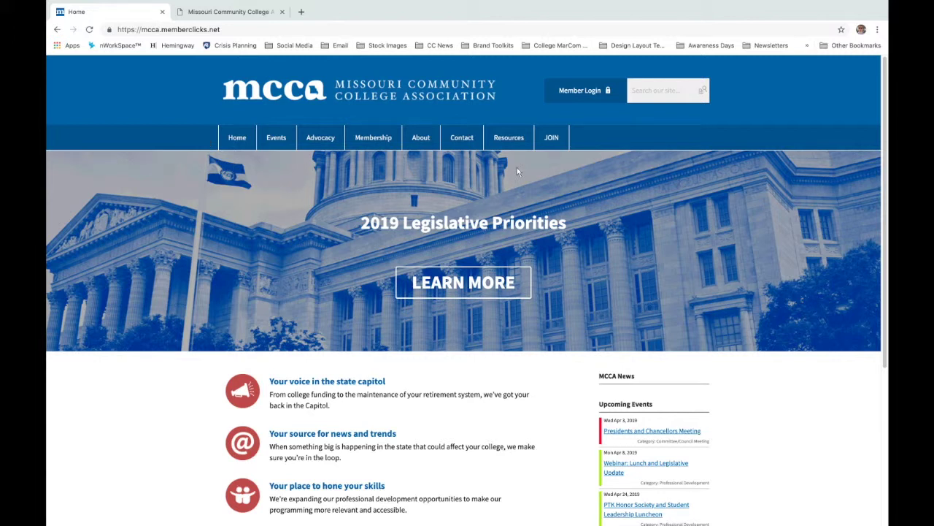
left_click(563, 144)
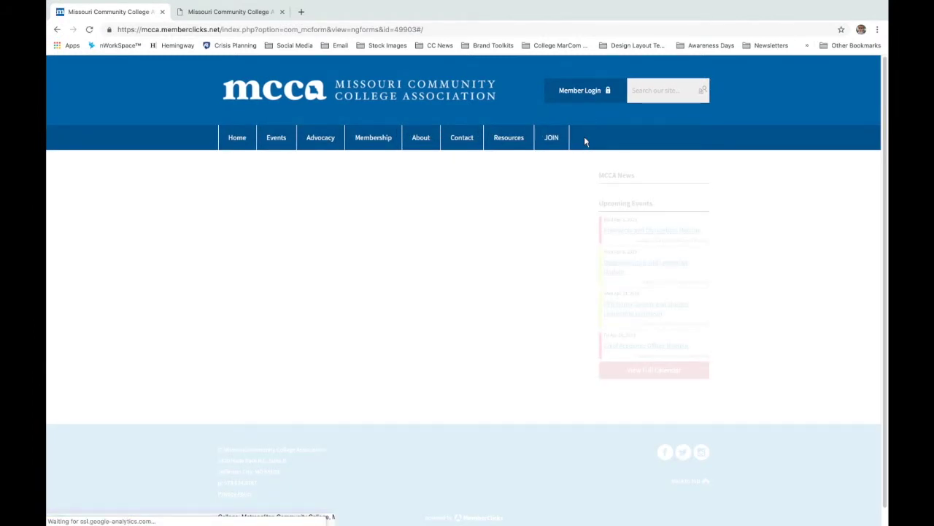
scroll(475, 191, "down", 5)
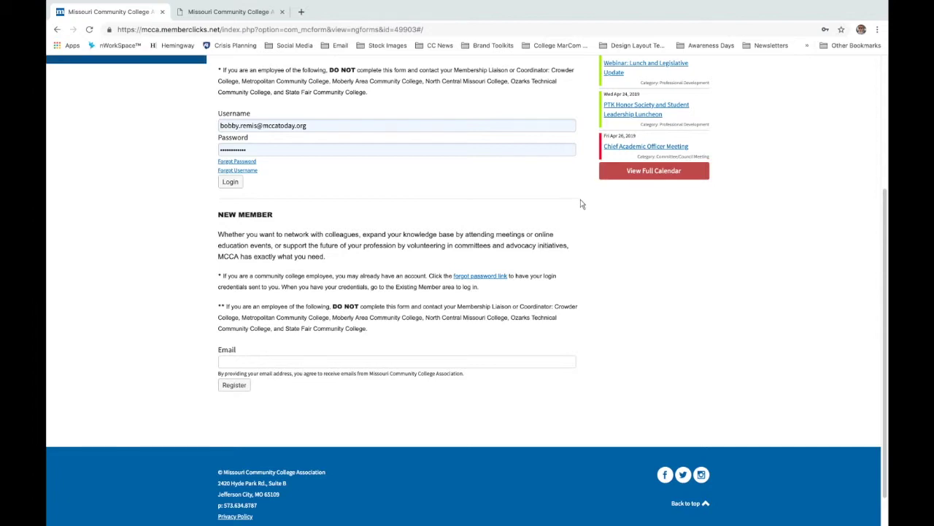
scroll(581, 201, "up", 3)
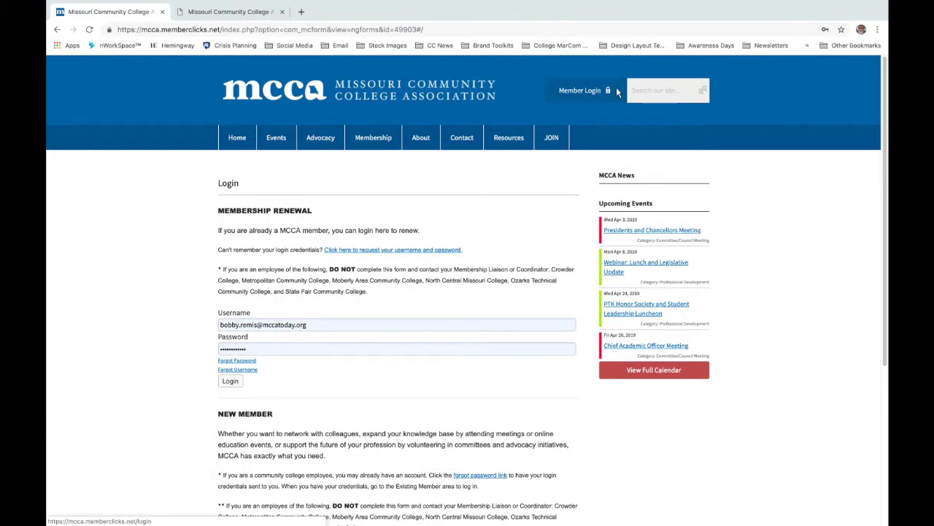
Go to Member Login and sign in with the pre-filled username and password.
left_click(617, 89)
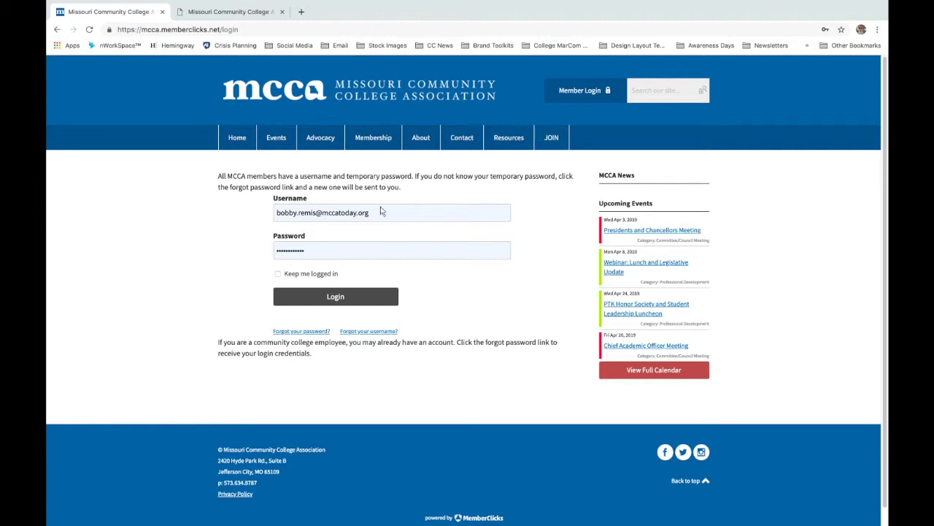
left_click(385, 296)
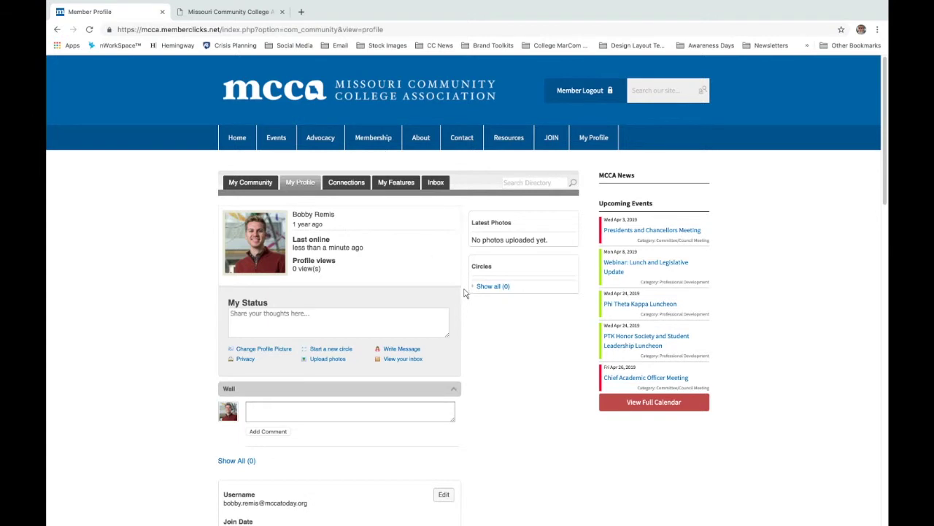
Scroll through the Member Profile to review member type, groups, status and contact details.
scroll(464, 293, "down", 3)
scroll(467, 292, "up", 2)
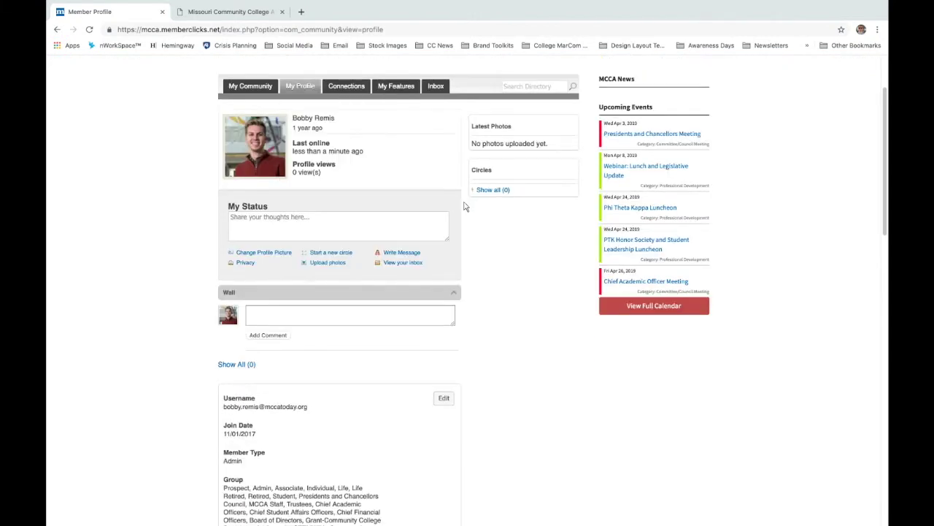
scroll(464, 207, "down", 6)
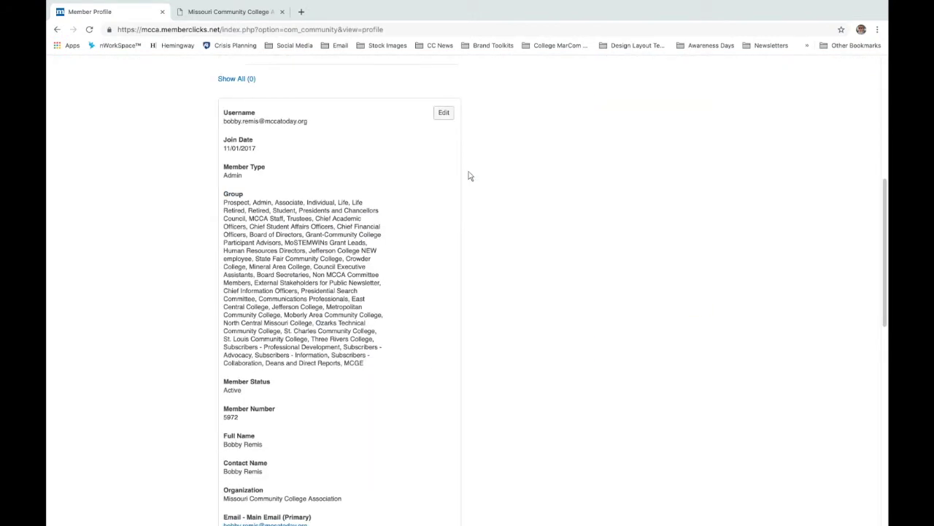
scroll(388, 259, "down", 5)
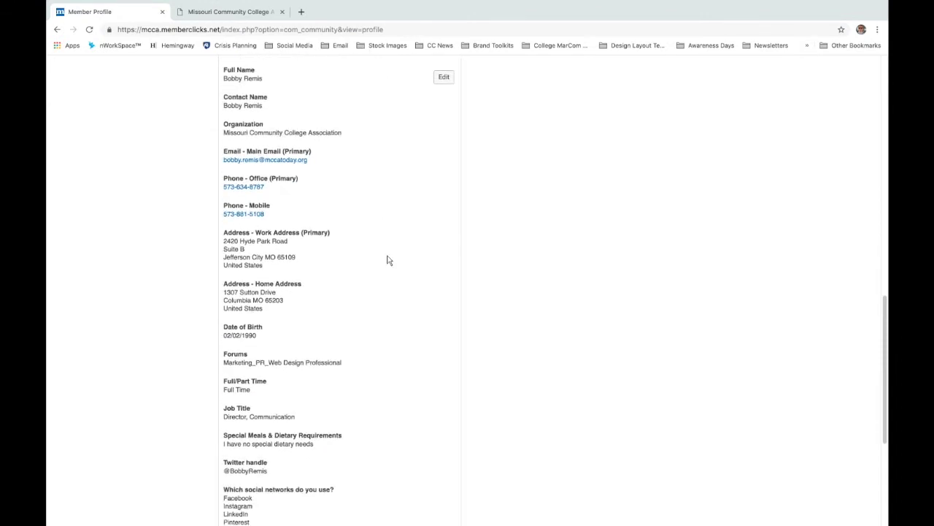
scroll(388, 260, "up", 1)
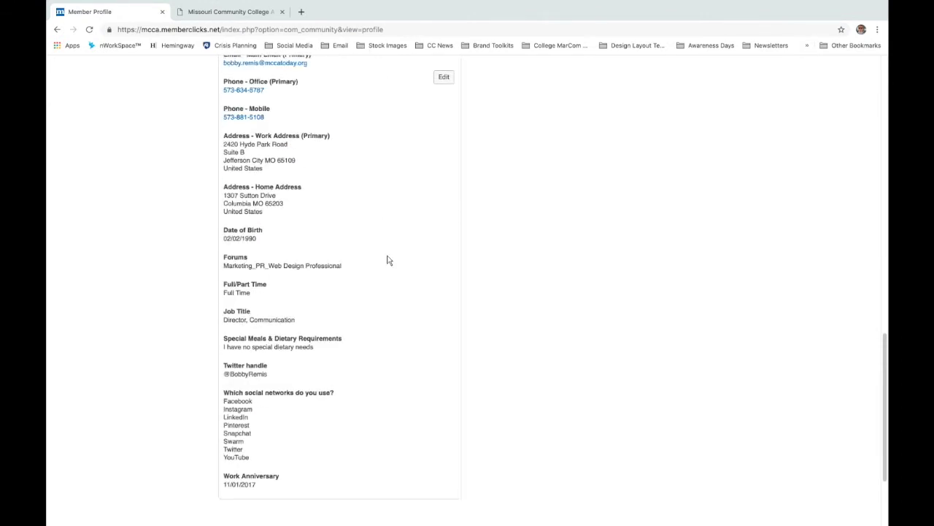
scroll(389, 260, "up", 3)
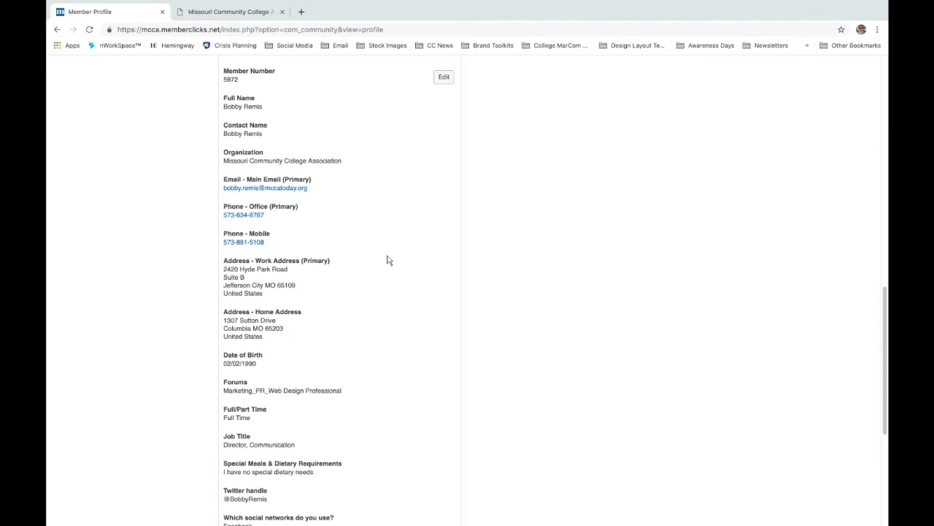
scroll(388, 260, "up", 6)
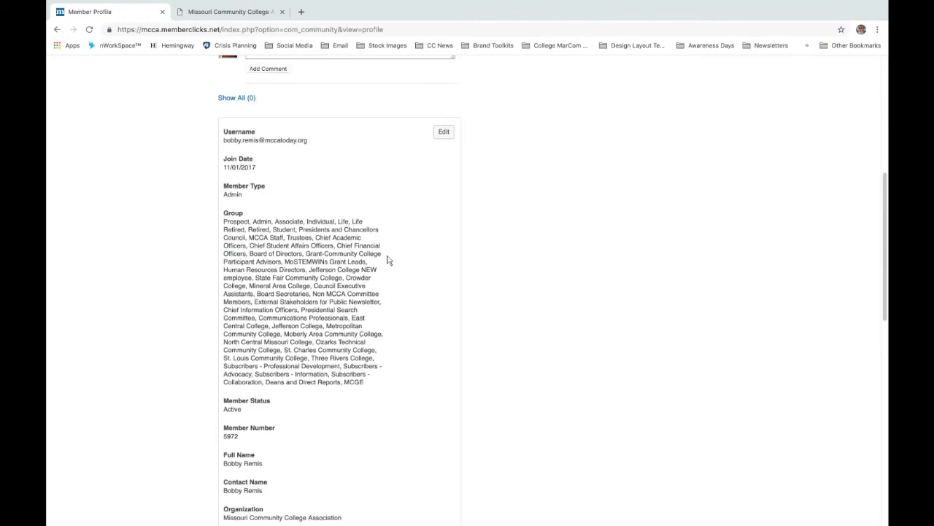
scroll(388, 259, "up", 3)
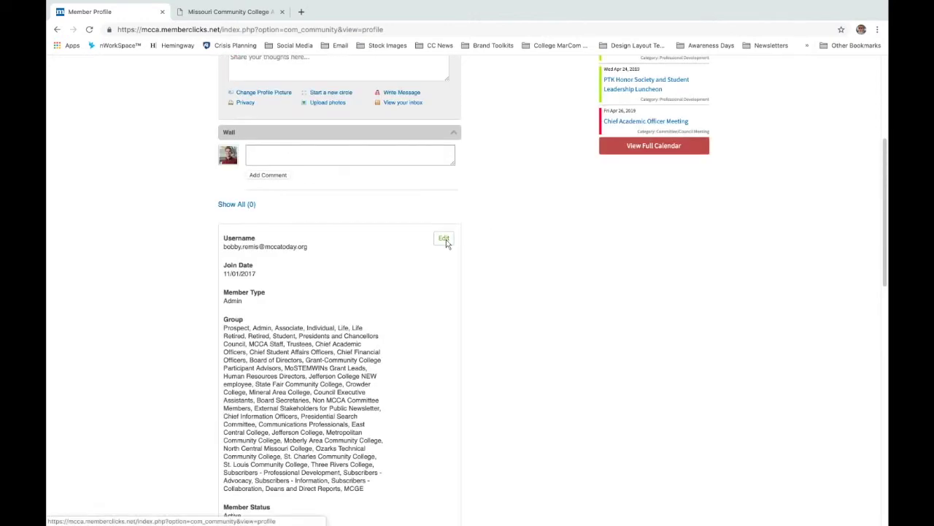
Open the profile edit form, look through its fields, then cancel without saving changes.
left_click(445, 239)
scroll(459, 263, "down", 4)
scroll(269, 246, "down", 6)
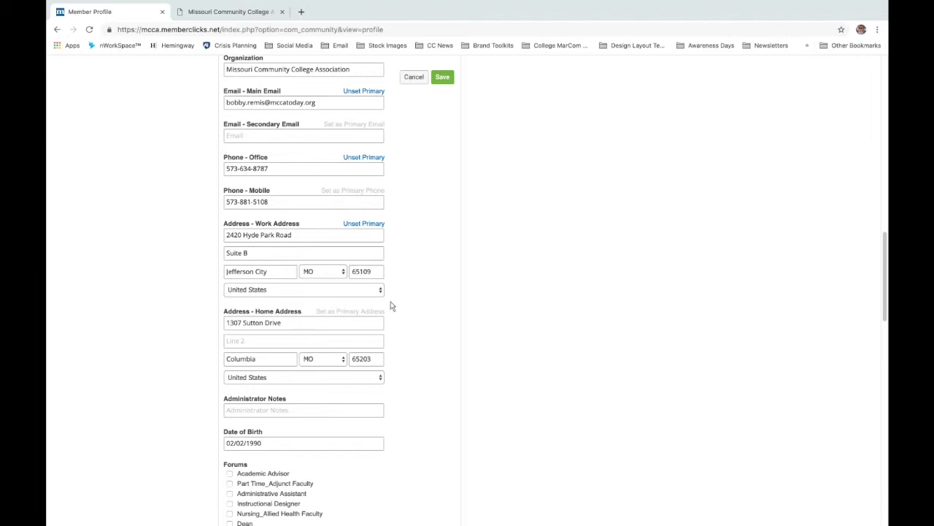
scroll(391, 306, "up", 3)
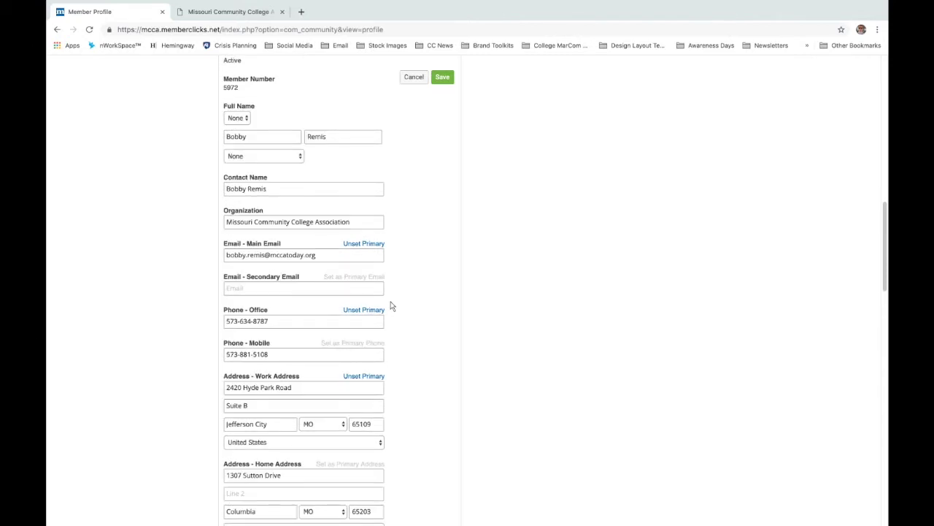
scroll(390, 306, "down", 6)
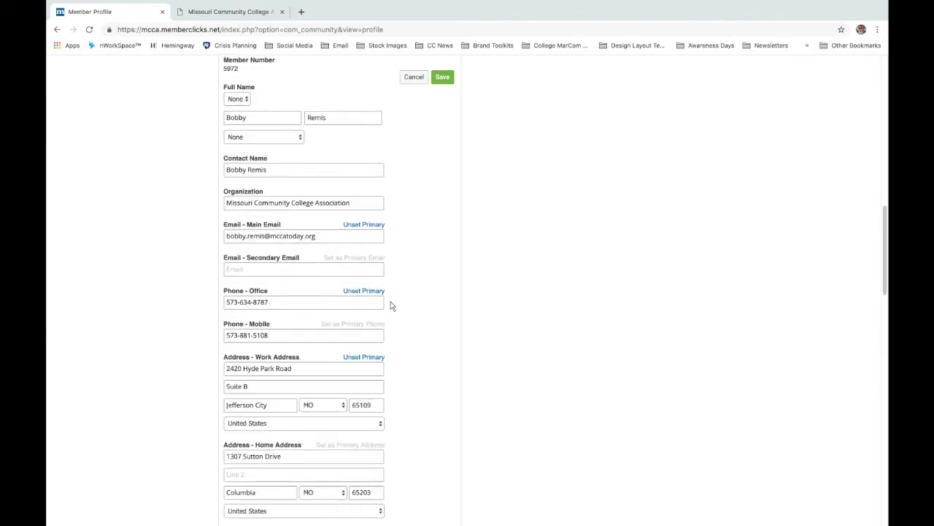
scroll(390, 305, "down", 9)
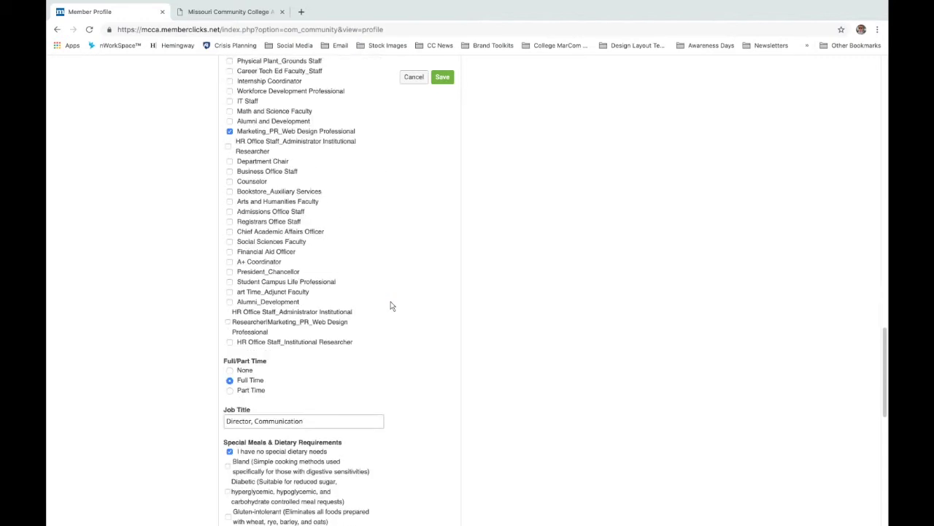
scroll(390, 306, "up", 5)
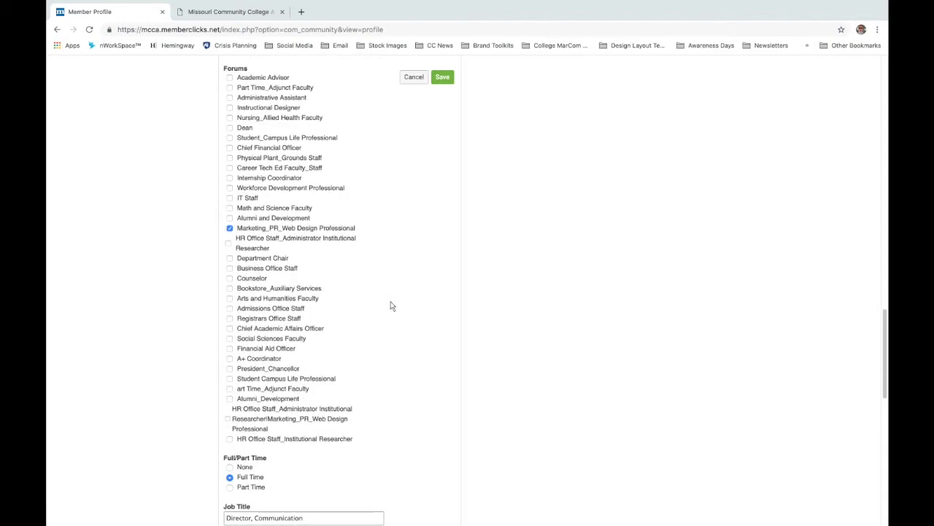
left_click(423, 78)
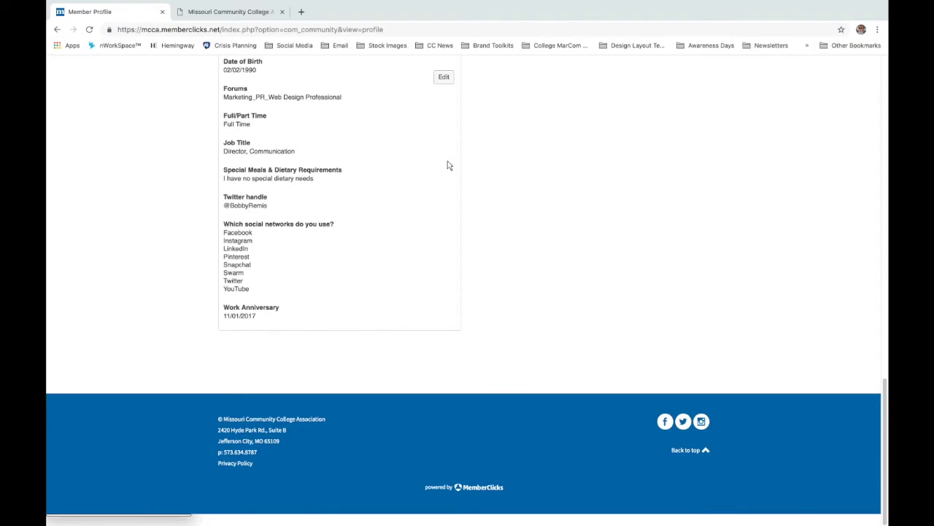
Return to the top of the profile page and bring up the My Profile submenu.
scroll(449, 165, "up", 4)
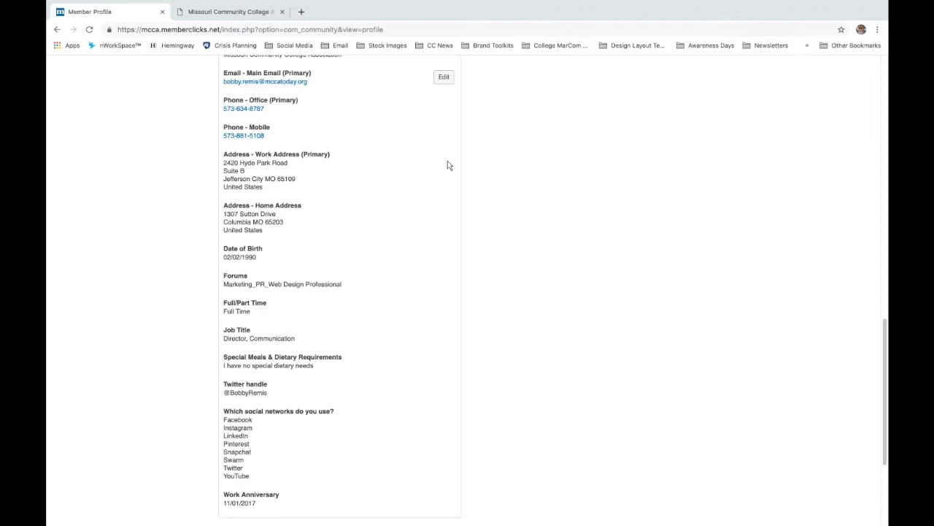
scroll(408, 239, "up", 10)
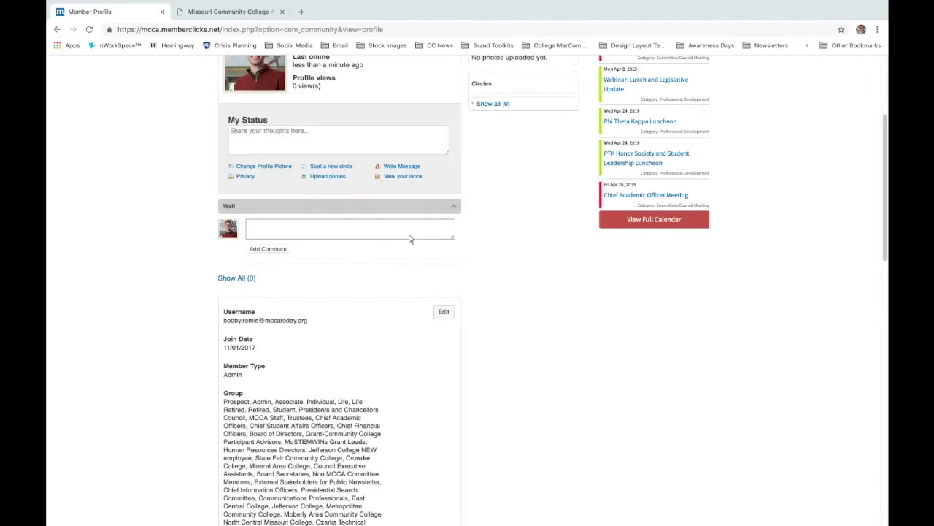
scroll(408, 239, "up", 3)
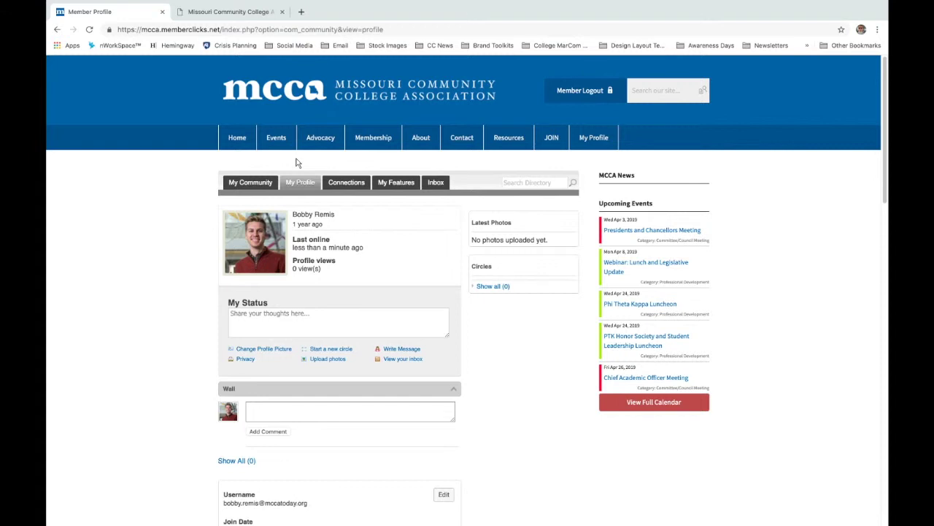
mouse_move(303, 184)
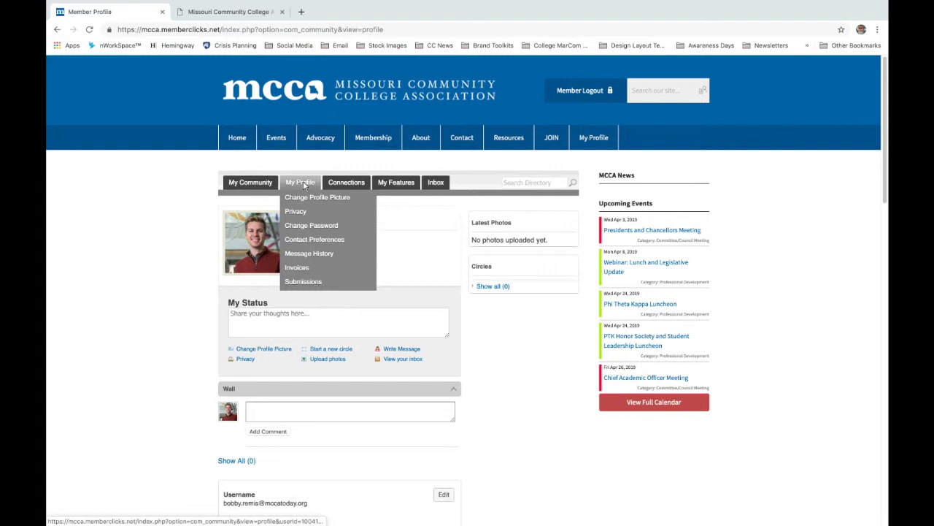
Open Invoices to see the void invoice and the open $15000.00 invoice.
left_click(317, 268)
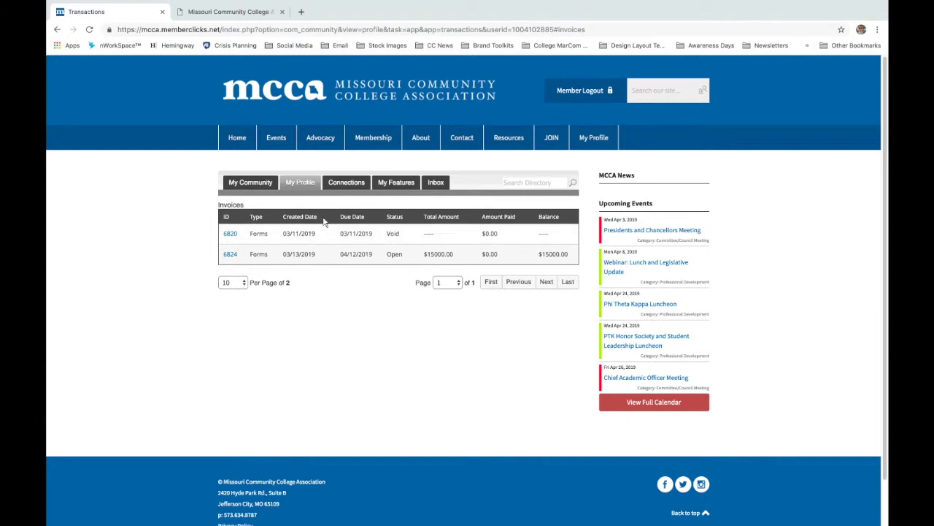
mouse_move(305, 188)
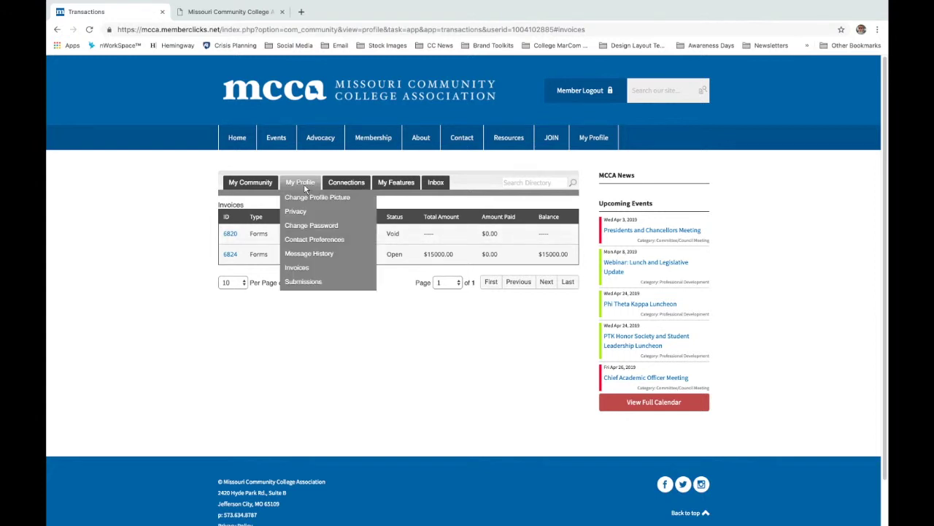
Review the seven form submissions, then open the Committees list under My Features.
left_click(332, 282)
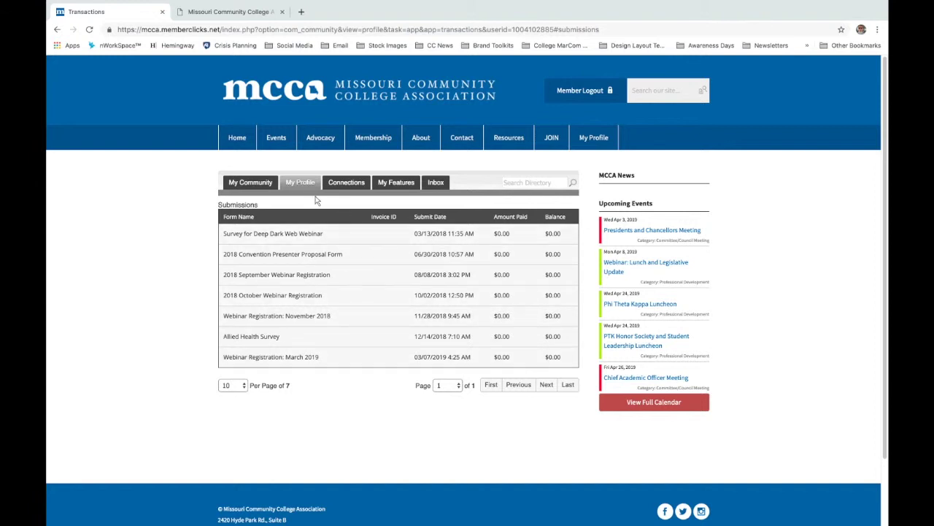
mouse_move(302, 185)
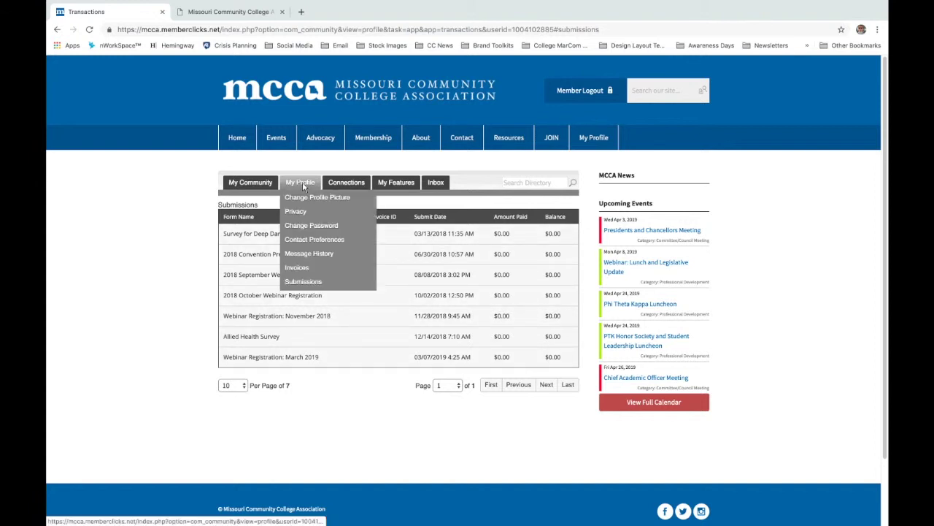
mouse_move(349, 186)
mouse_move(395, 187)
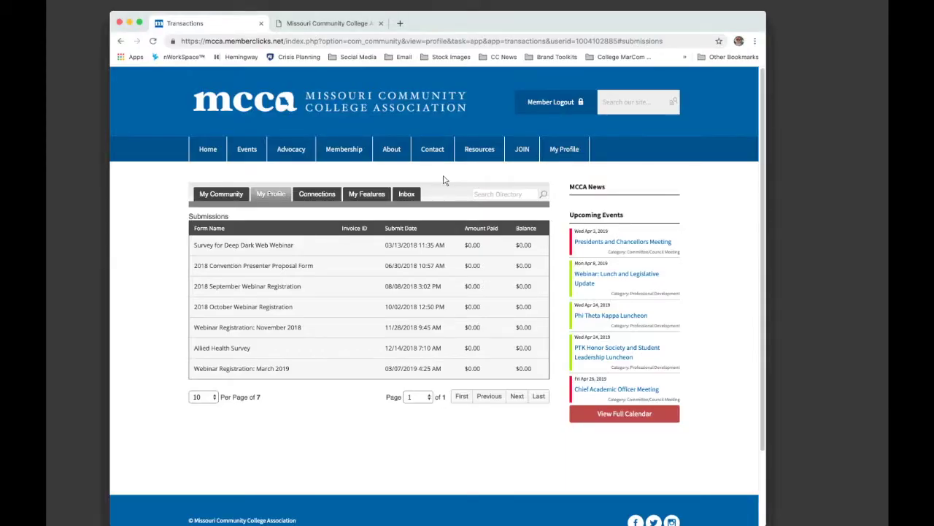
mouse_move(371, 194)
left_click(369, 236)
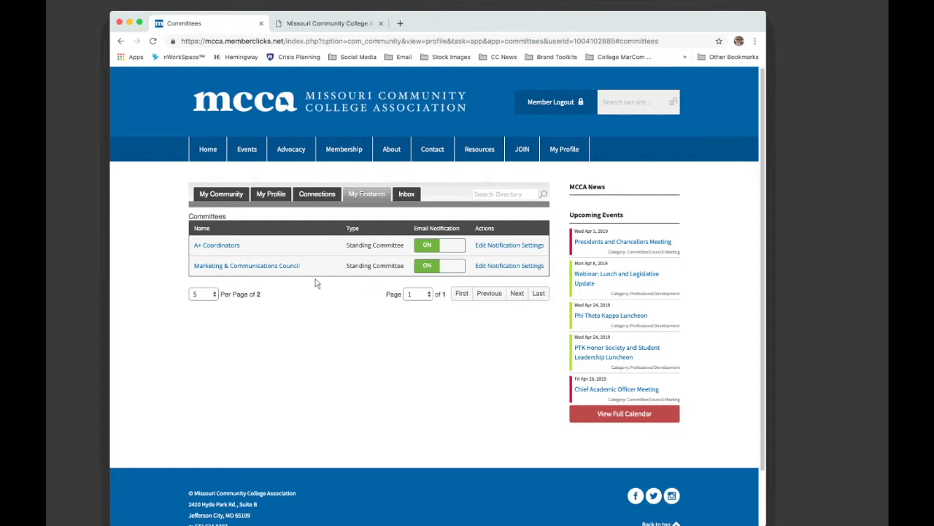
Open the Marketing & Communications Council committee page.
triple_click(298, 268)
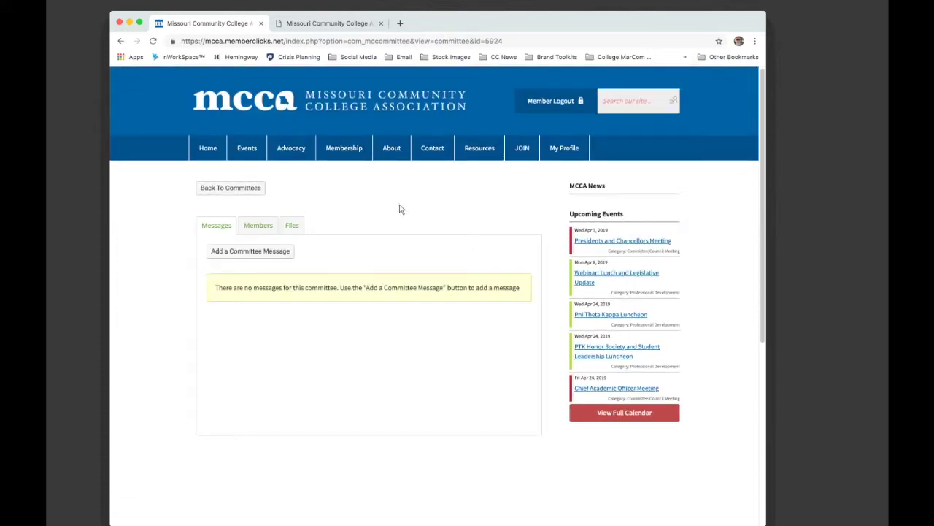
Browse the committee's Members and Messages tabs, ending on its five shared files.
left_click(262, 225)
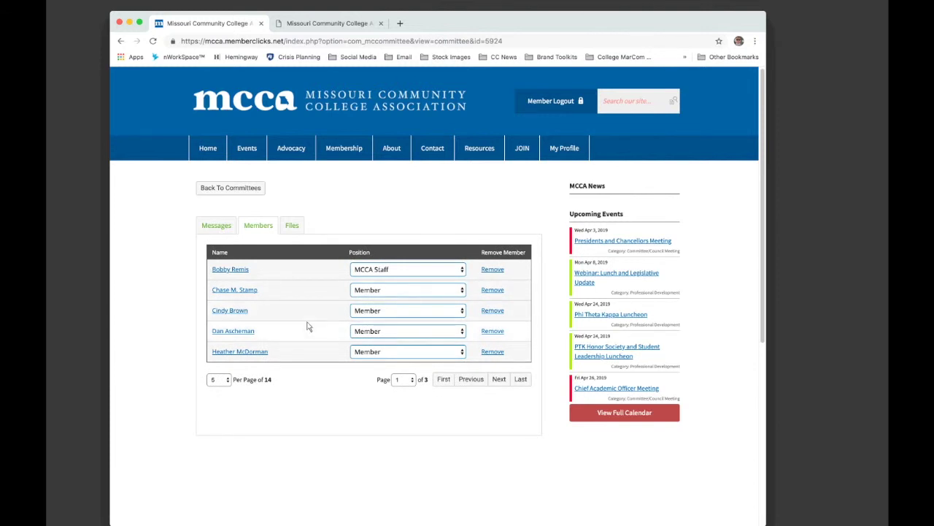
scroll(308, 327, "down", 1)
scroll(307, 327, "down", 3)
scroll(309, 324, "up", 4)
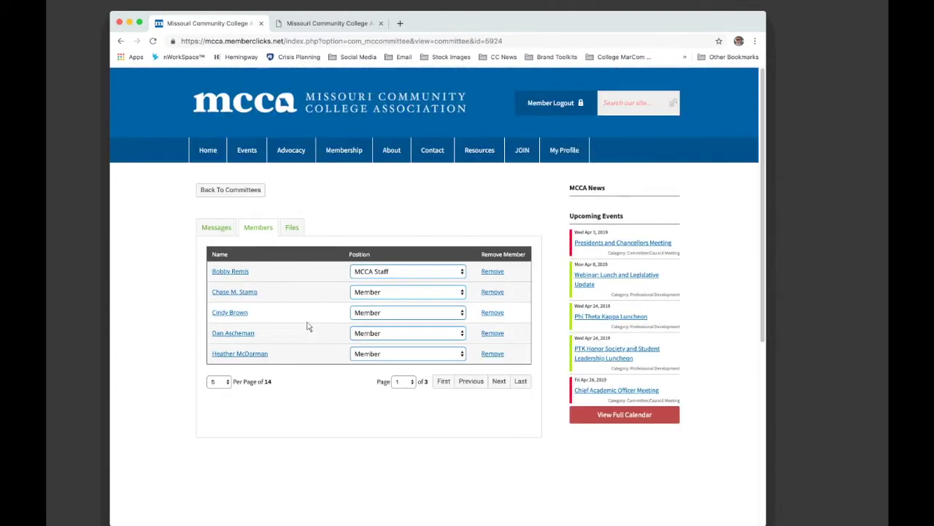
left_click(222, 228)
left_click(293, 228)
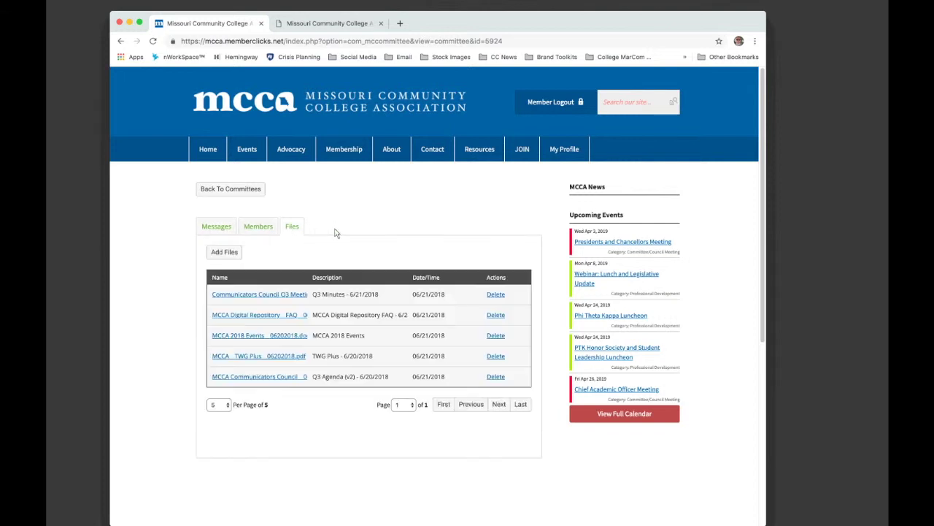